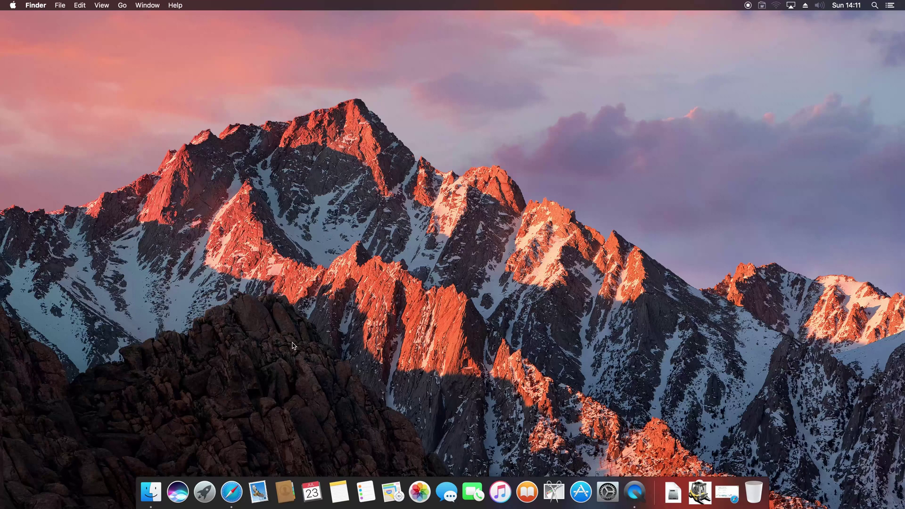
- Launch Safari from the Dock
{"action": "left_click", "coordinate": [235, 494]}
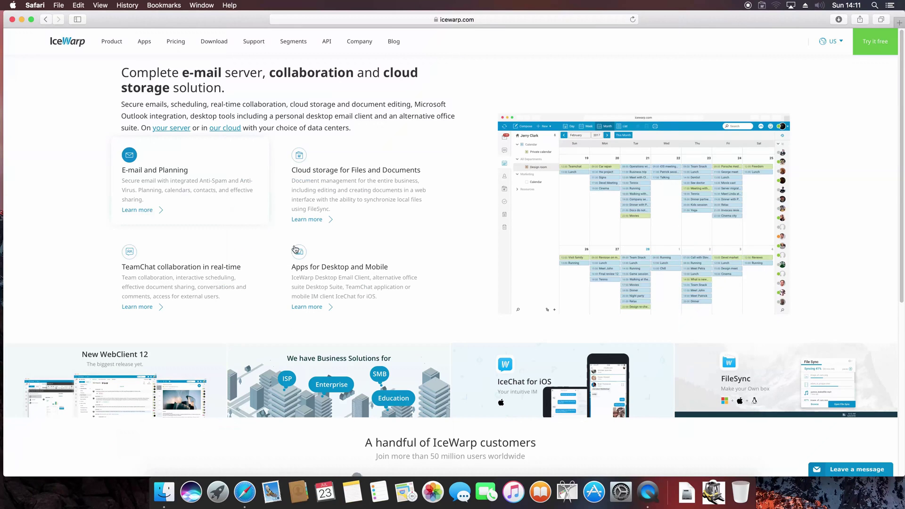
- Locate the FileSync macOS installer on IceWarp's Applications download page, then minimize Safari
{"action": "left_click", "coordinate": [212, 42]}
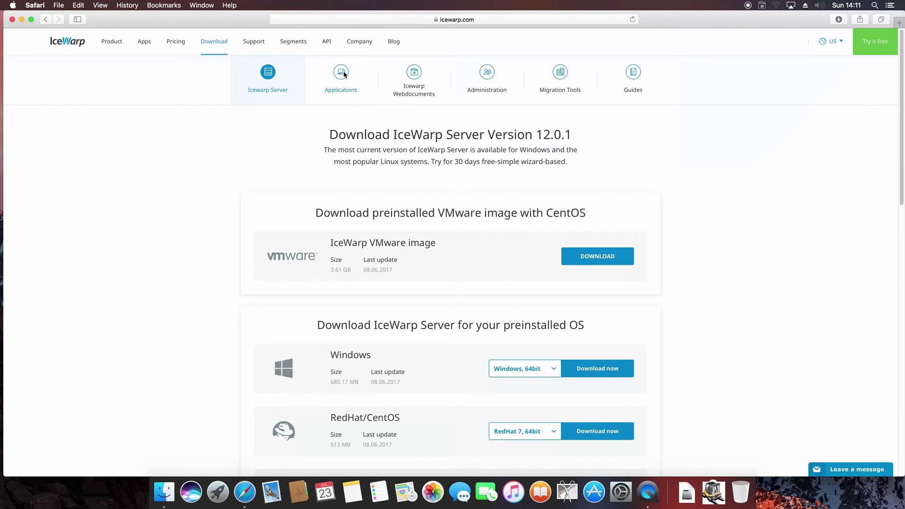
{"action": "left_click", "coordinate": [344, 75]}
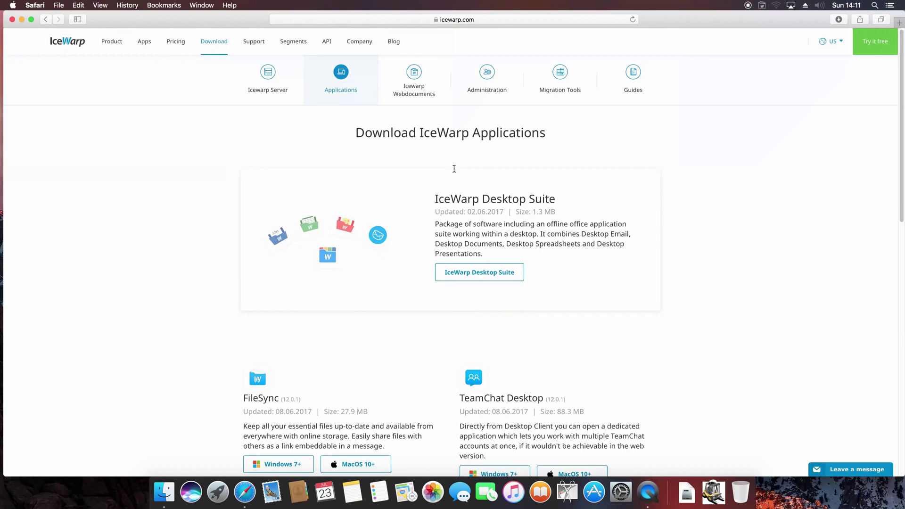
{"action": "scroll", "coordinate": [453, 168], "scroll_direction": "down", "scroll_amount": 2}
{"action": "scroll", "coordinate": [453, 169], "scroll_direction": "down", "scroll_amount": 1}
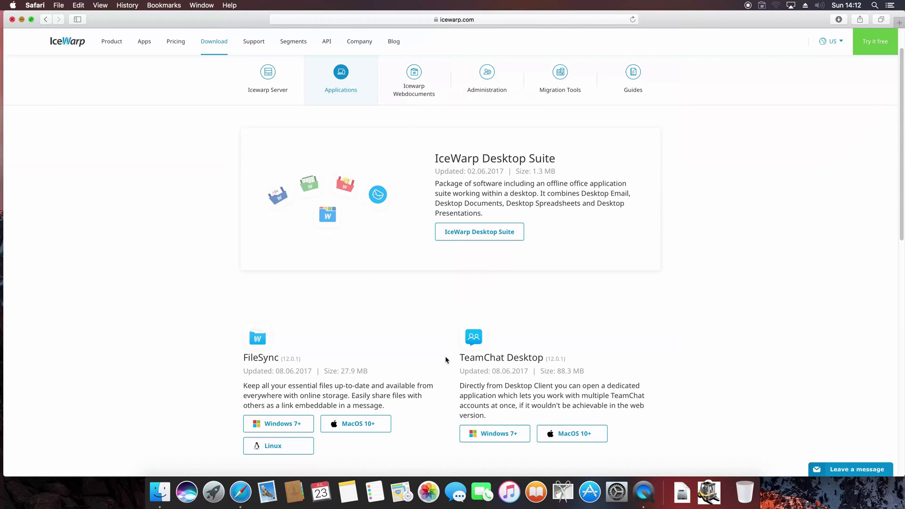
{"action": "key", "text": "super+m"}
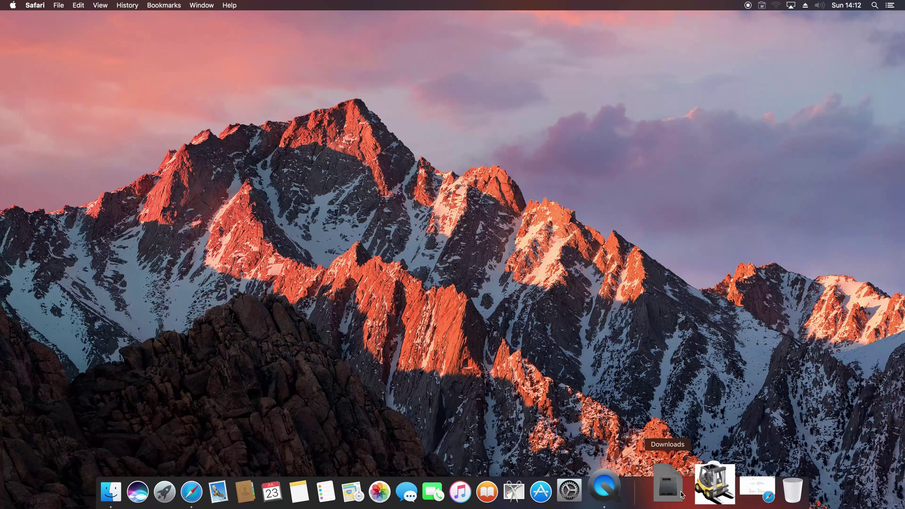
- Open IWFSSetup-12.0.1.dmg from Downloads and copy IceWarp File Sync into Applications
{"action": "left_click", "coordinate": [680, 492]}
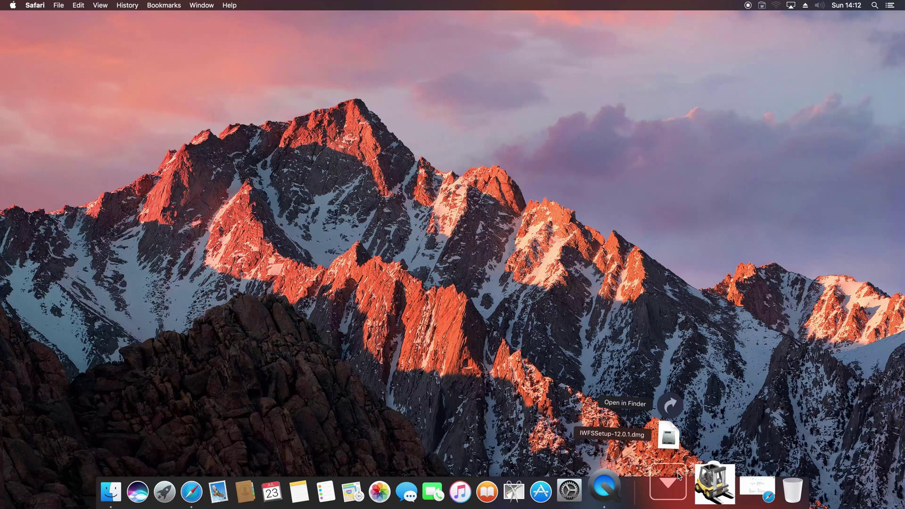
{"action": "left_click", "coordinate": [668, 440]}
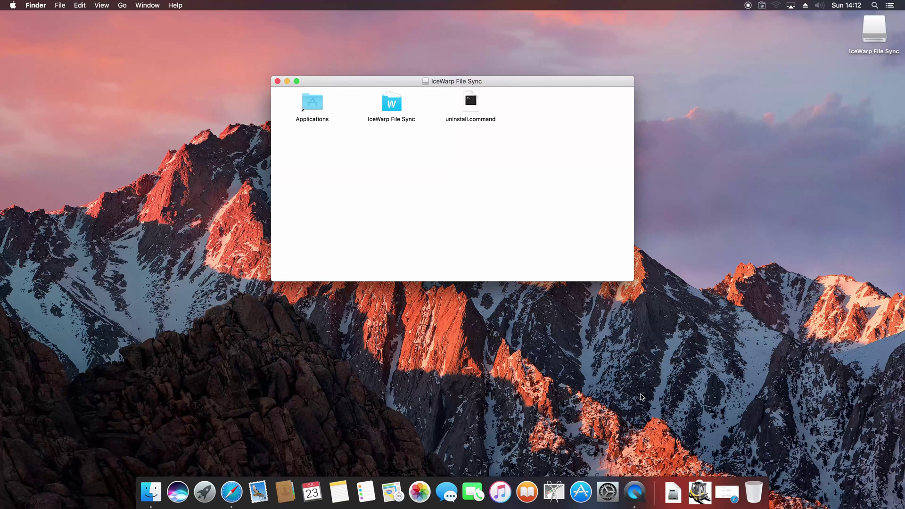
{"action": "left_click", "coordinate": [388, 110]}
{"action": "left_click_drag", "start_coordinate": [389, 110], "coordinate": [319, 107]}
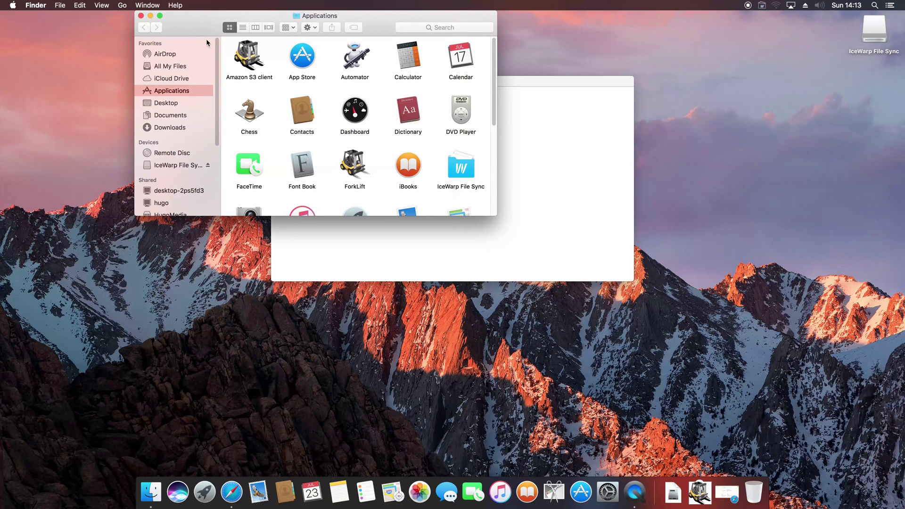
- Minimize the Finder windows, launch IceWarp File Sync, view its account panel, then close it
{"action": "left_click", "coordinate": [151, 19]}
{"action": "key", "text": "super+m"}
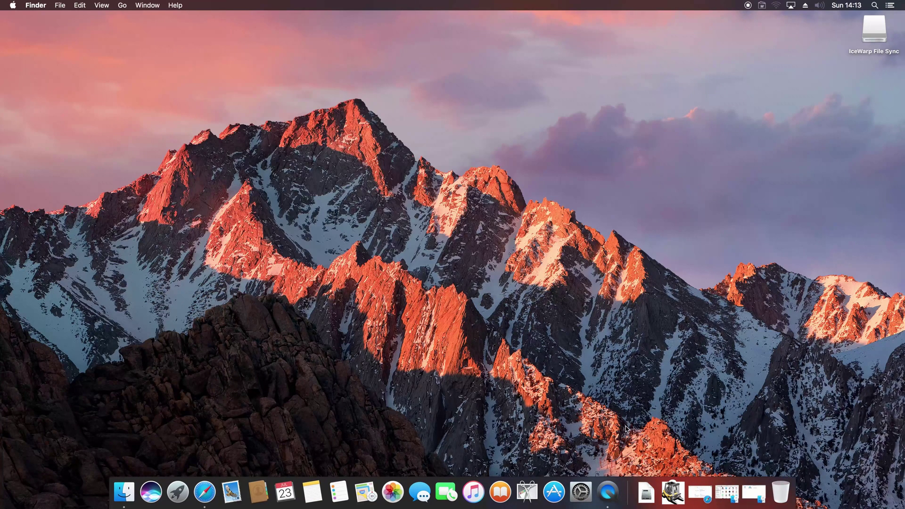
{"action": "left_click", "coordinate": [670, 490]}
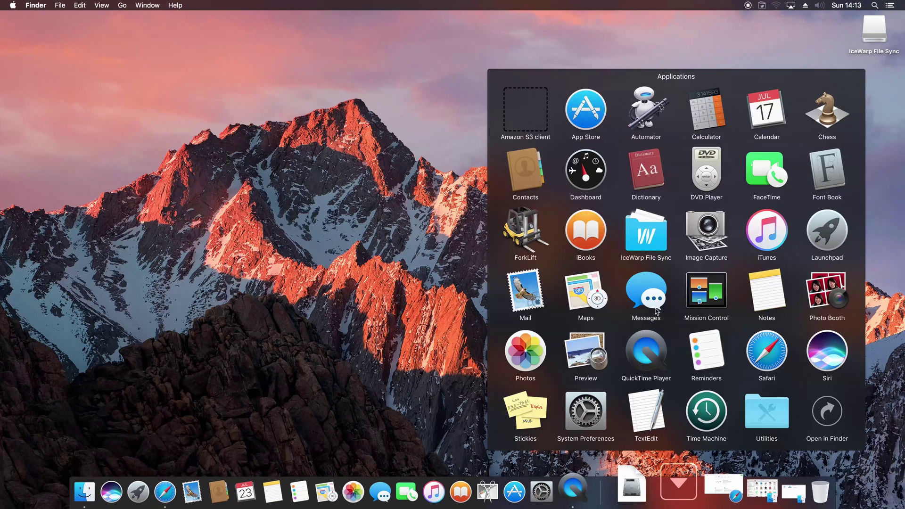
{"action": "left_click", "coordinate": [652, 246]}
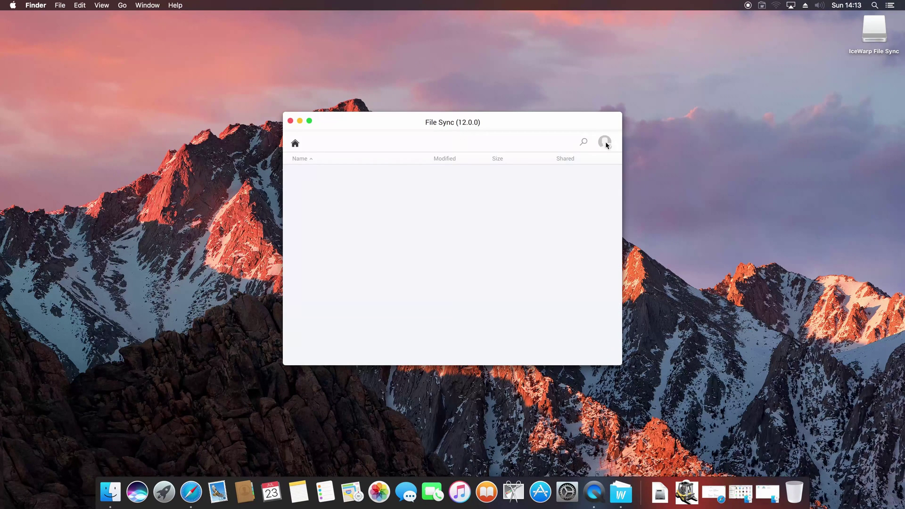
{"action": "left_click", "coordinate": [605, 142]}
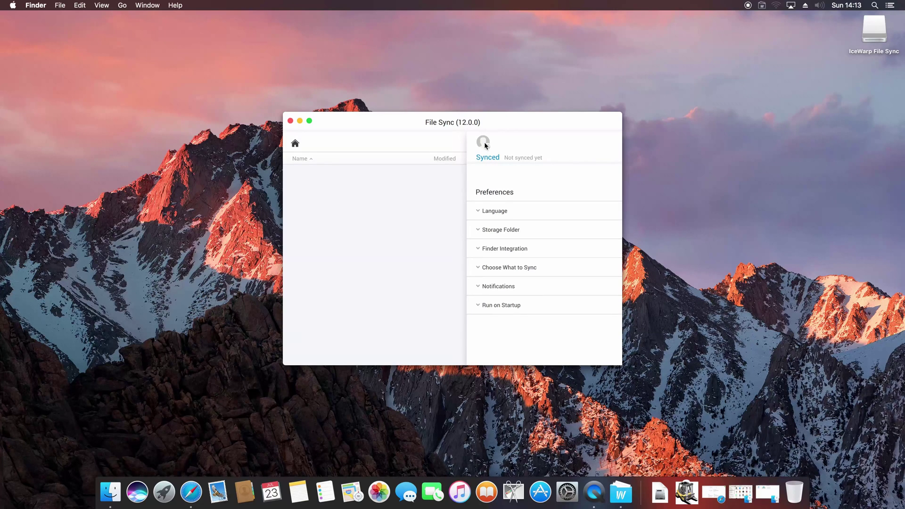
{"action": "left_click", "coordinate": [289, 120]}
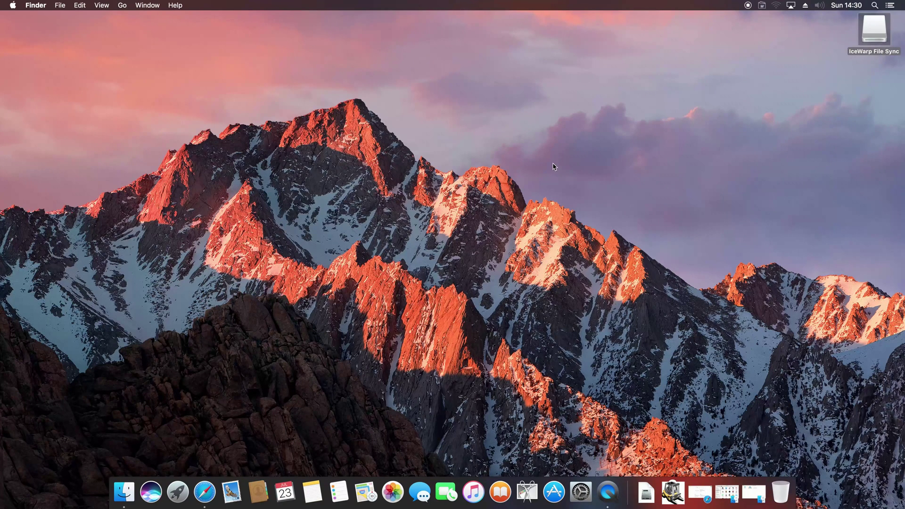
- Start File Sync sign-in from the menu bar, keep the default language, and accept the License Agreement
{"action": "left_click", "coordinate": [764, 6]}
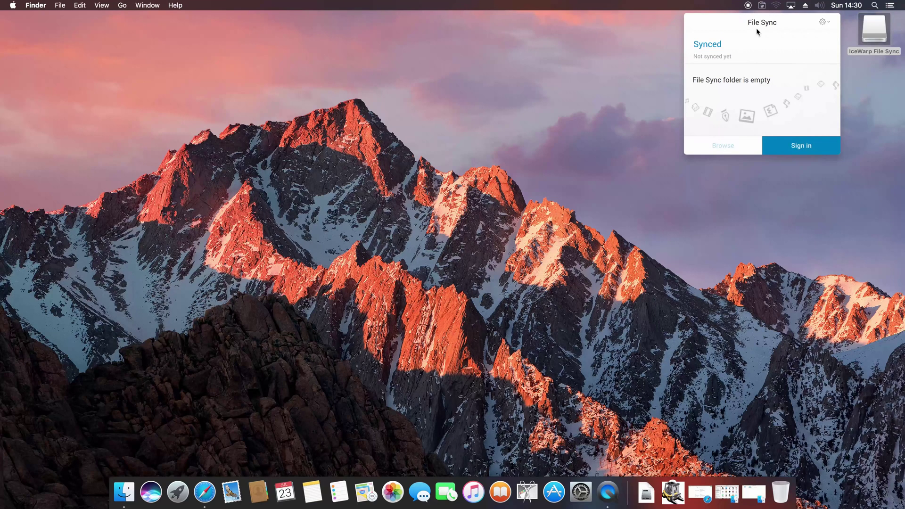
{"action": "left_click", "coordinate": [788, 148]}
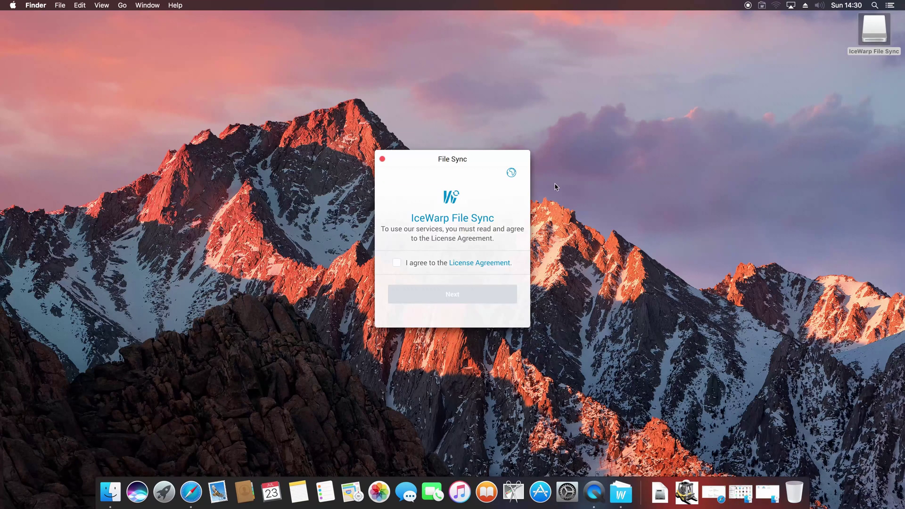
{"action": "left_click", "coordinate": [518, 173]}
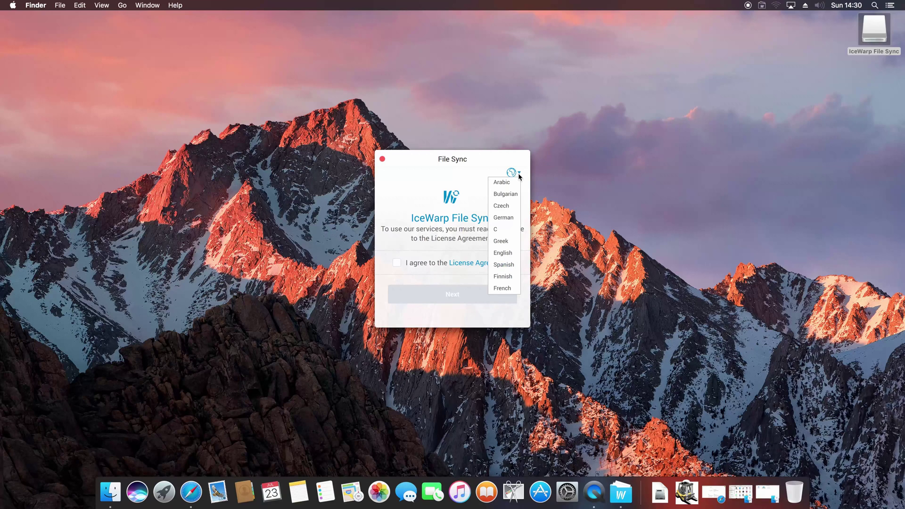
{"action": "left_click", "coordinate": [474, 186]}
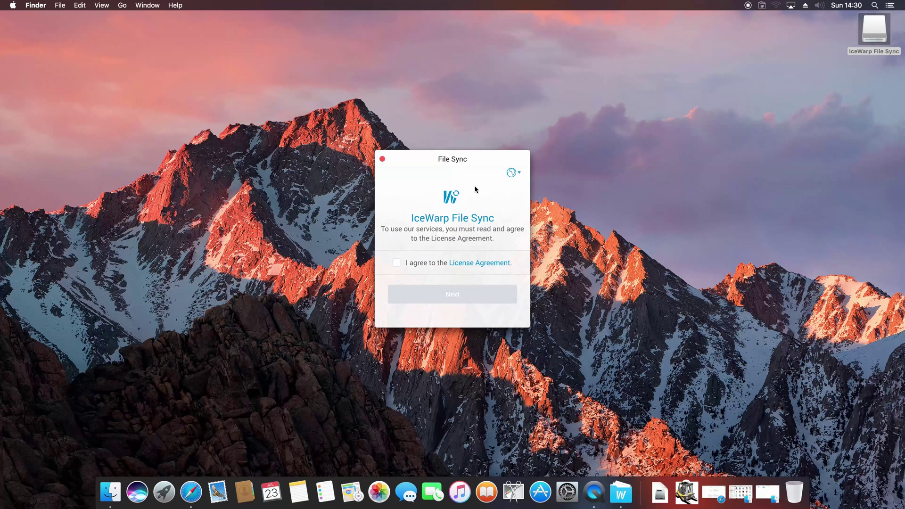
{"action": "left_click", "coordinate": [410, 265]}
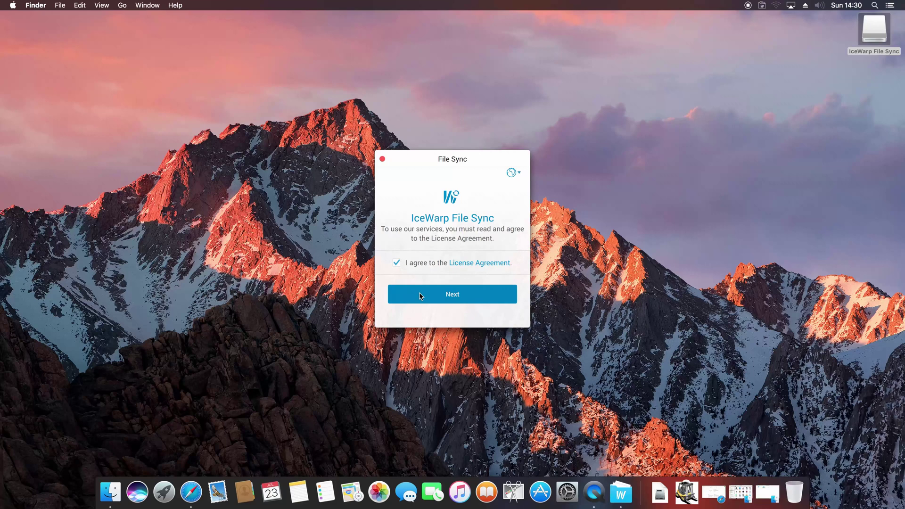
{"action": "left_click", "coordinate": [420, 295]}
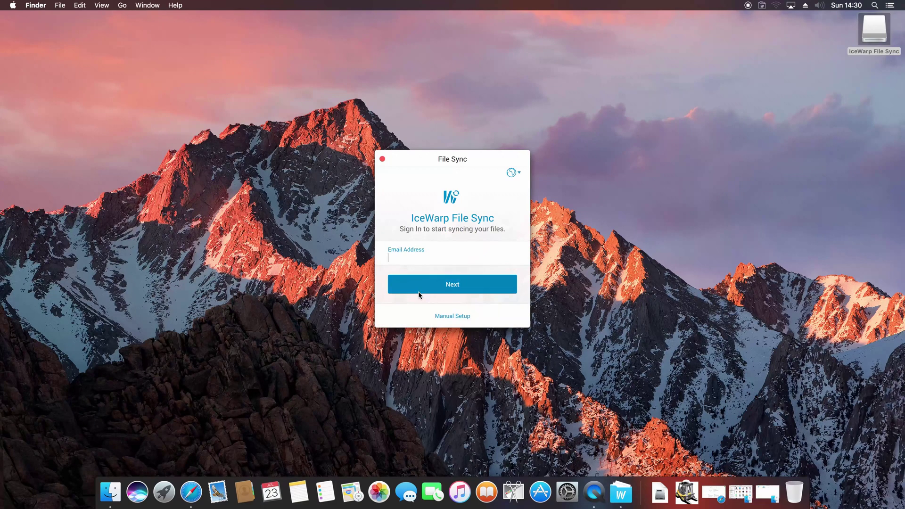
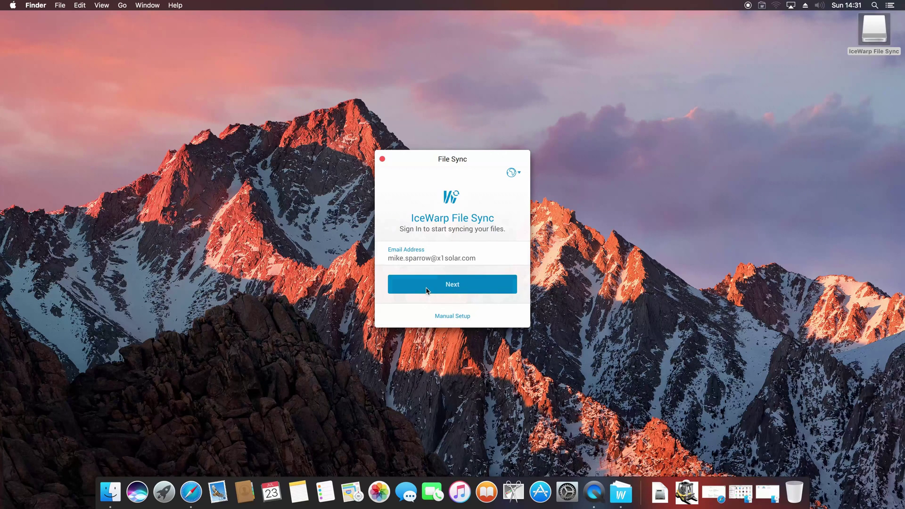
- Enter the account's e-mail address and password and sign in
{"action": "left_click", "coordinate": [427, 290]}
{"action": "type", "text": "•••••••••••••••"}
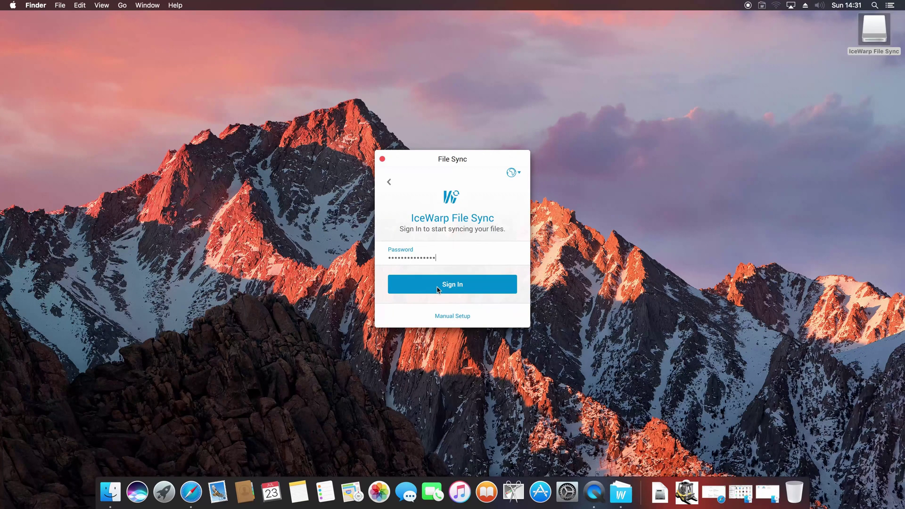
{"action": "left_click", "coordinate": [441, 289]}
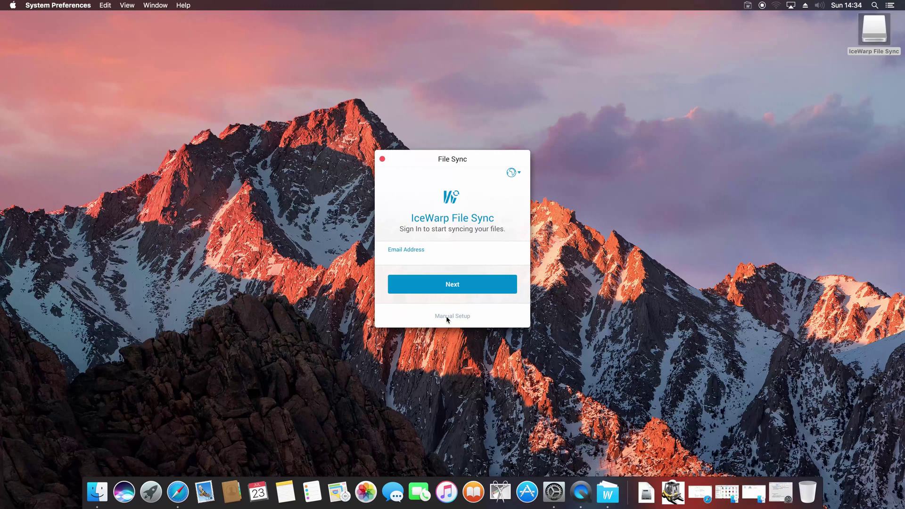
- Use manual setup with server mail.icewarp.com plus the account's username and password
{"action": "left_click", "coordinate": [446, 316]}
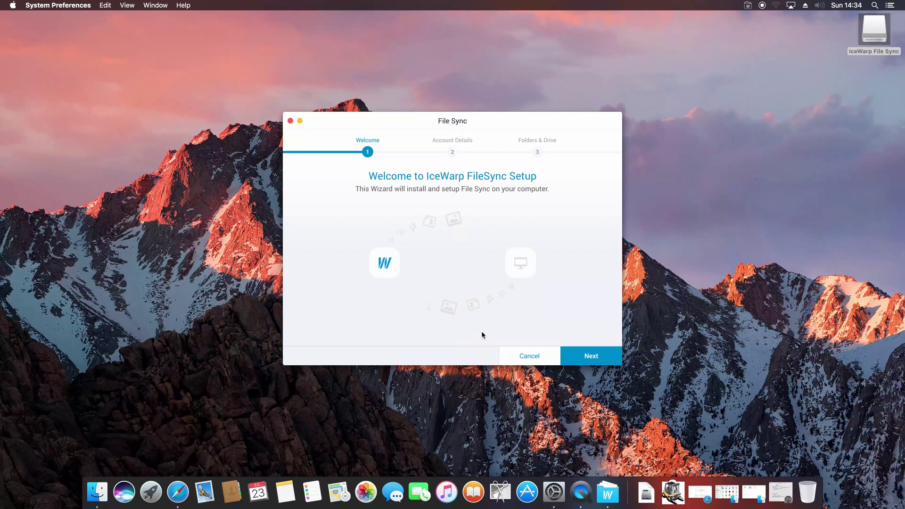
{"action": "left_click", "coordinate": [592, 355]}
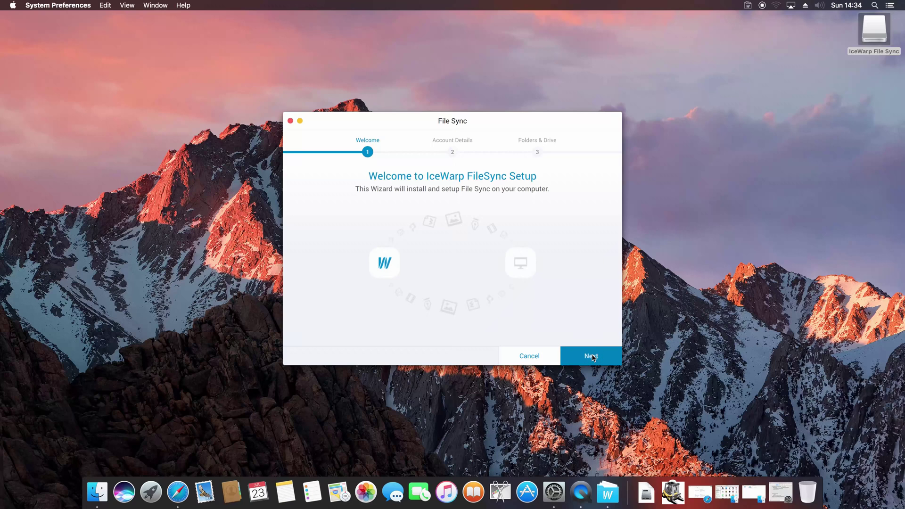
{"action": "left_click", "coordinate": [592, 356]}
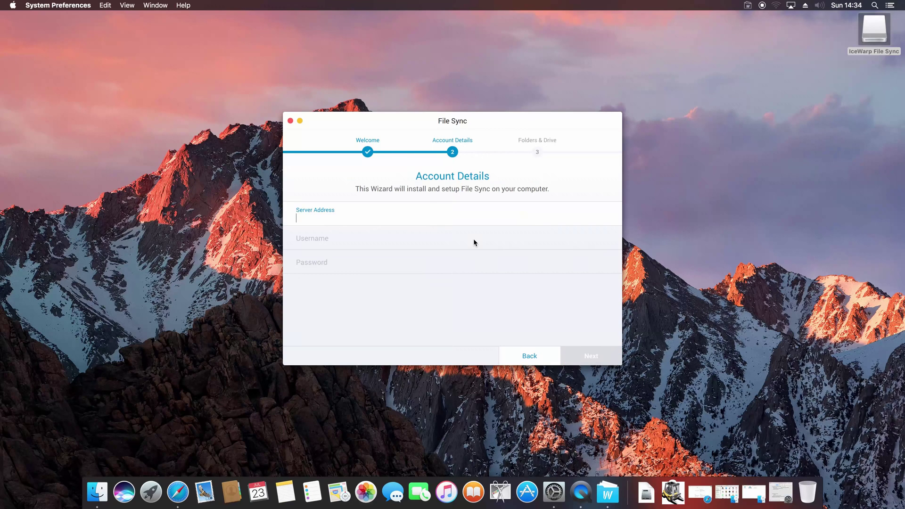
{"action": "type", "text": "mail.icewarp.com"}
{"action": "key", "text": "Tab"}
{"action": "key", "text": "Tab"}
{"action": "type", "text": "********"}
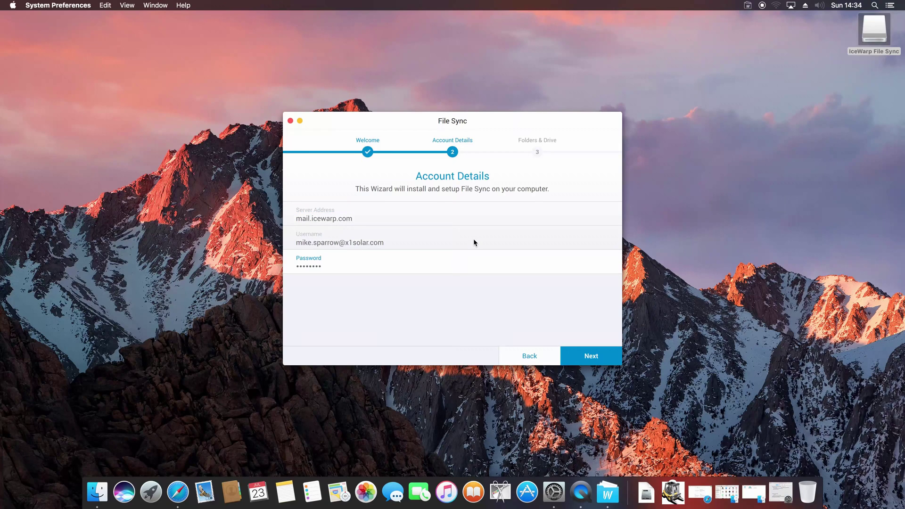
{"action": "type", "text": "*******"}
{"action": "left_click", "coordinate": [588, 359]}
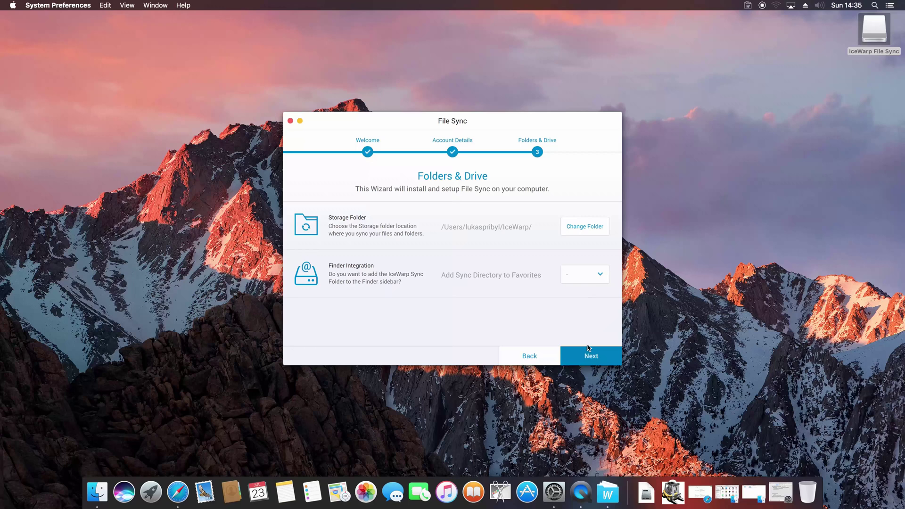
- Add the sync folder to Finder favorites as IceWarp and pick All Group shared data
{"action": "left_click", "coordinate": [605, 275]}
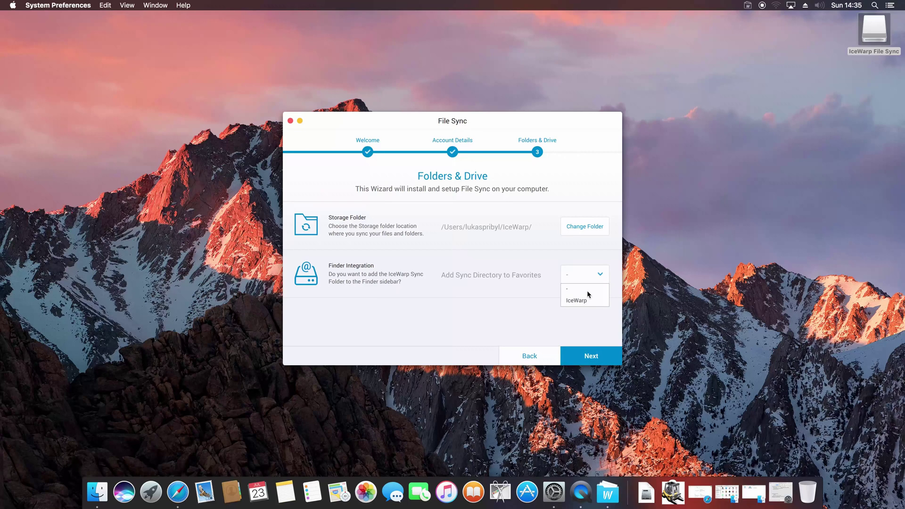
{"action": "left_click", "coordinate": [581, 301]}
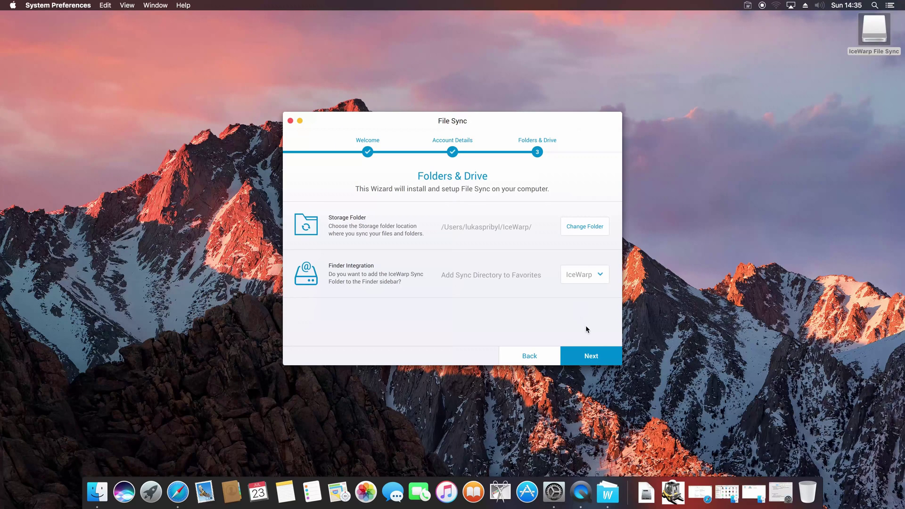
{"action": "left_click", "coordinate": [595, 356]}
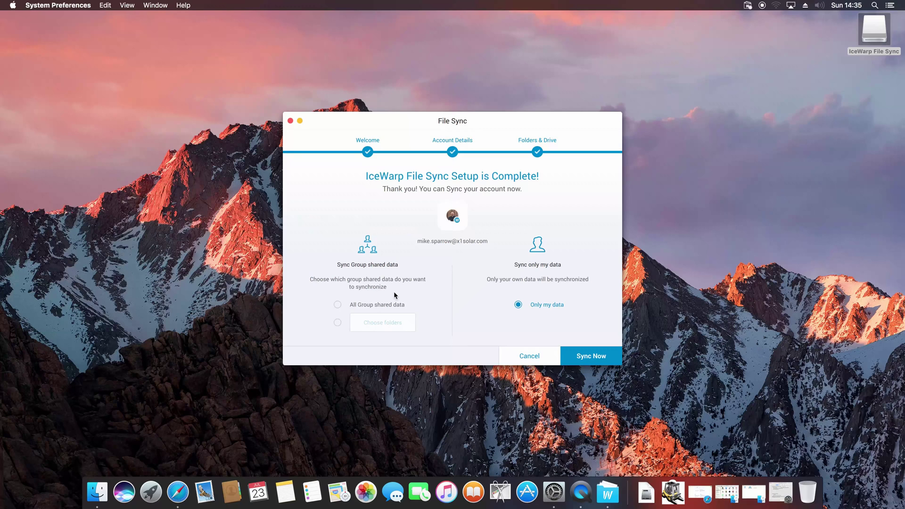
{"action": "left_click", "coordinate": [376, 307]}
- Switch to syncing only your own data, start the sync, and open the File Sync window
{"action": "left_click", "coordinate": [522, 305]}
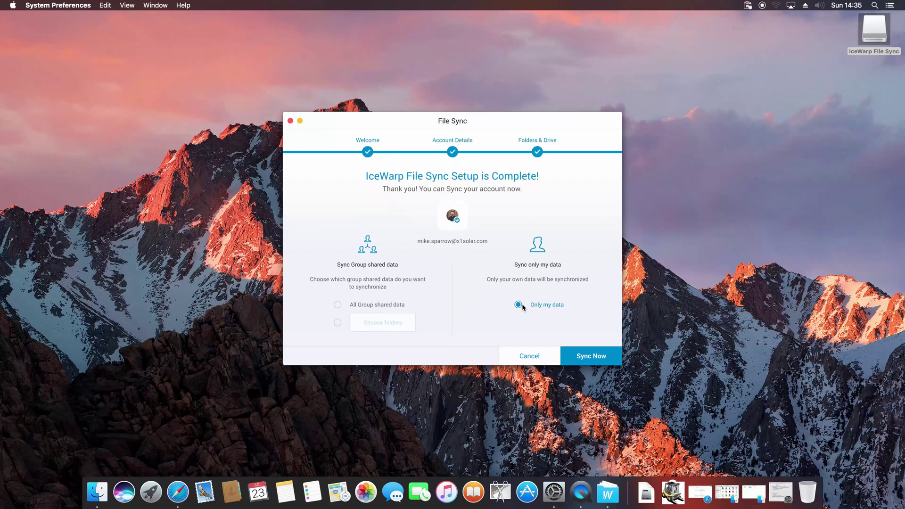
{"action": "left_click", "coordinate": [593, 358]}
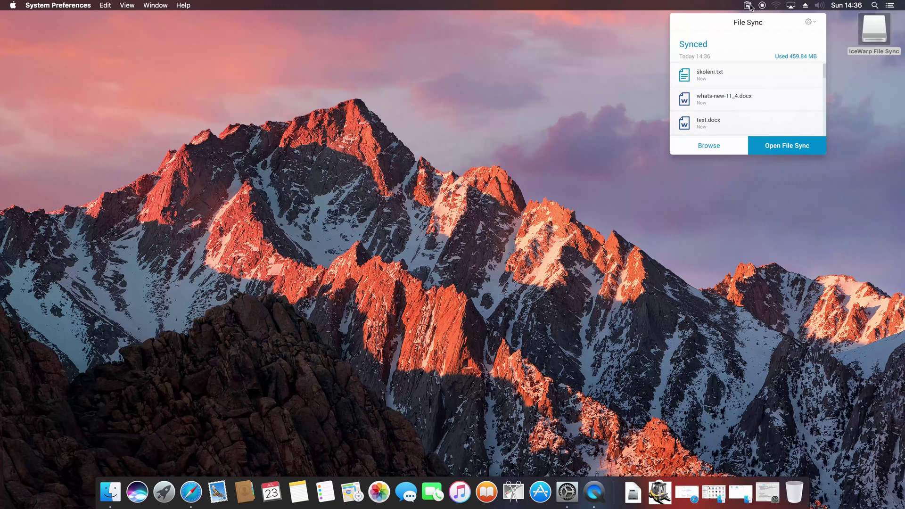
{"action": "left_click", "coordinate": [782, 148]}
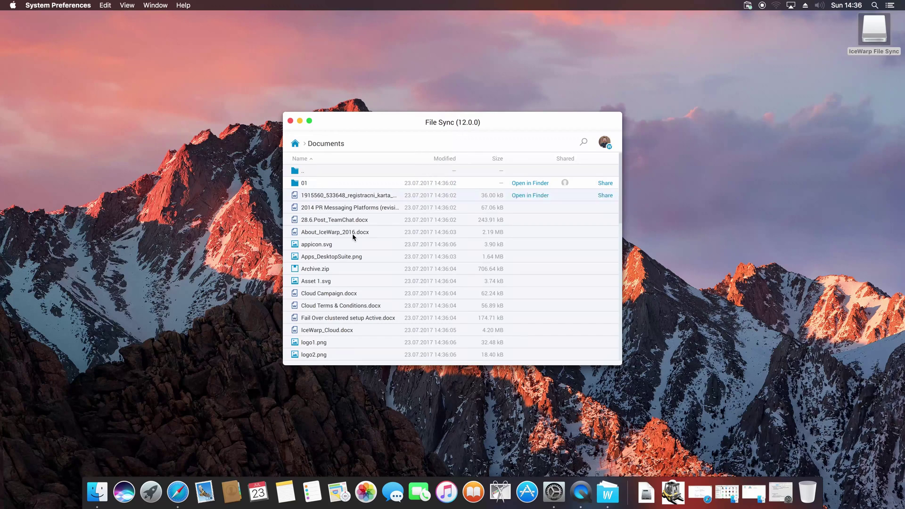
{"action": "scroll", "coordinate": [353, 236], "scroll_direction": "down", "scroll_amount": 15}
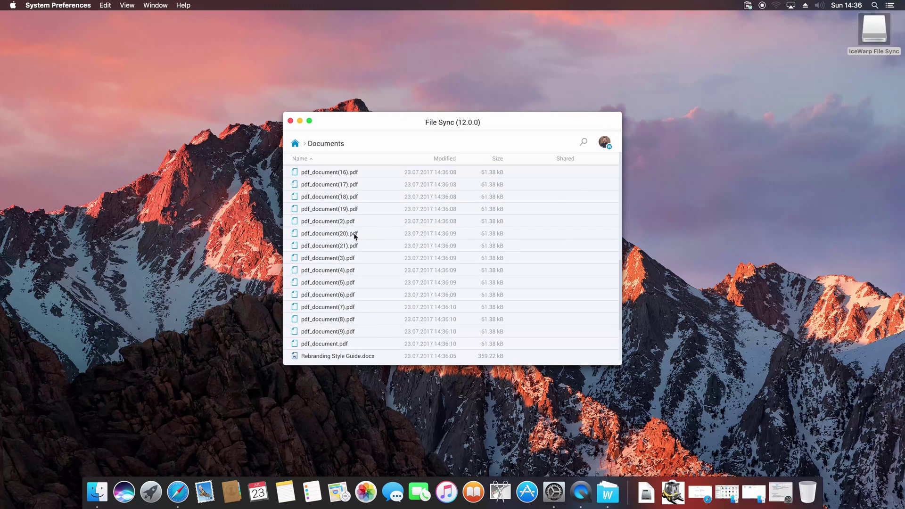
- Expand and collapse each preference: language, storage folder, Finder integration, what to sync, notifications, startup
{"action": "left_click", "coordinate": [604, 143]}
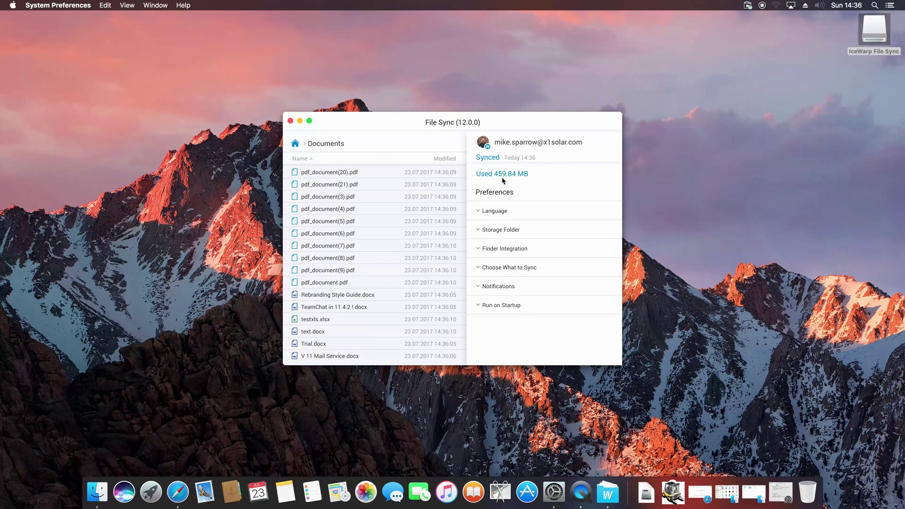
{"action": "left_click", "coordinate": [500, 215]}
{"action": "left_click", "coordinate": [499, 215]}
{"action": "left_click", "coordinate": [502, 228]}
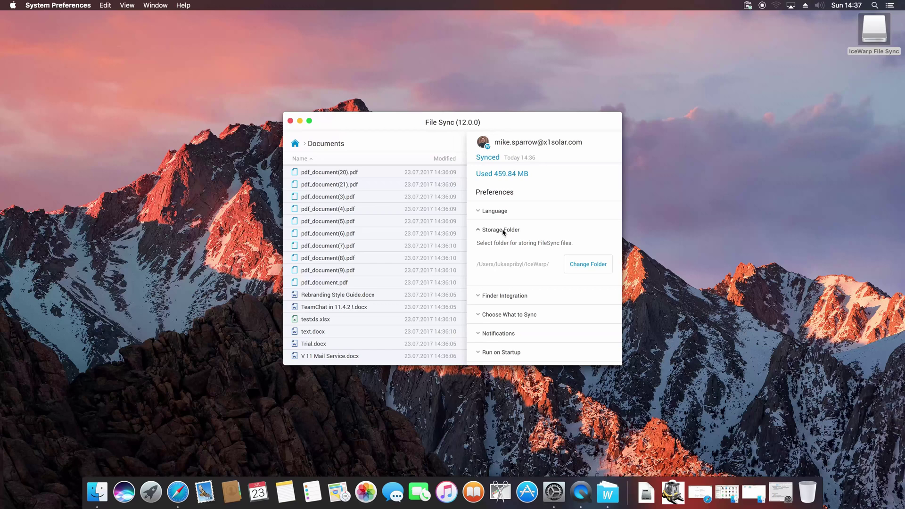
{"action": "left_click", "coordinate": [502, 228]}
{"action": "left_click", "coordinate": [502, 247]}
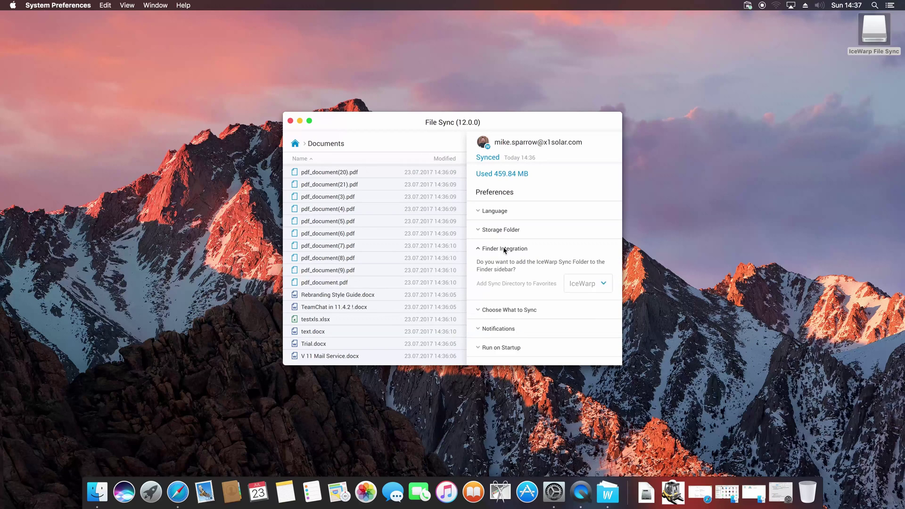
{"action": "left_click", "coordinate": [502, 247]}
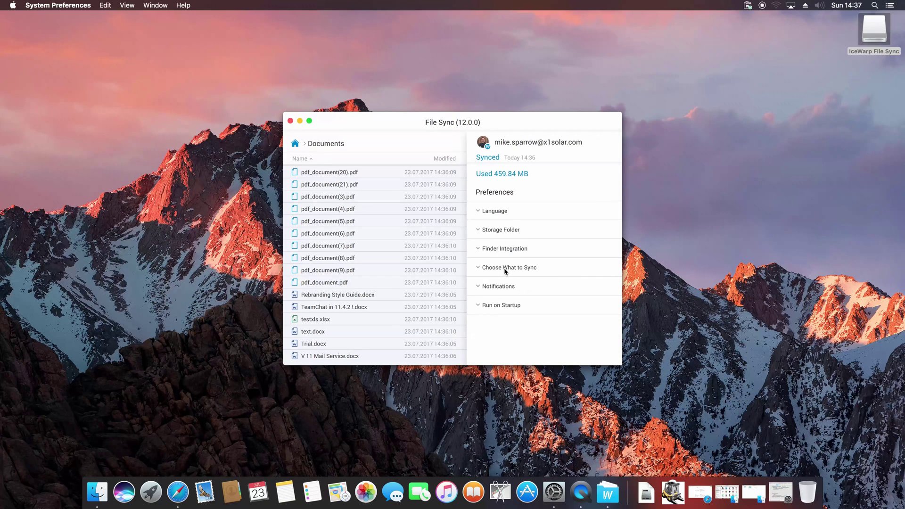
{"action": "left_click", "coordinate": [505, 267]}
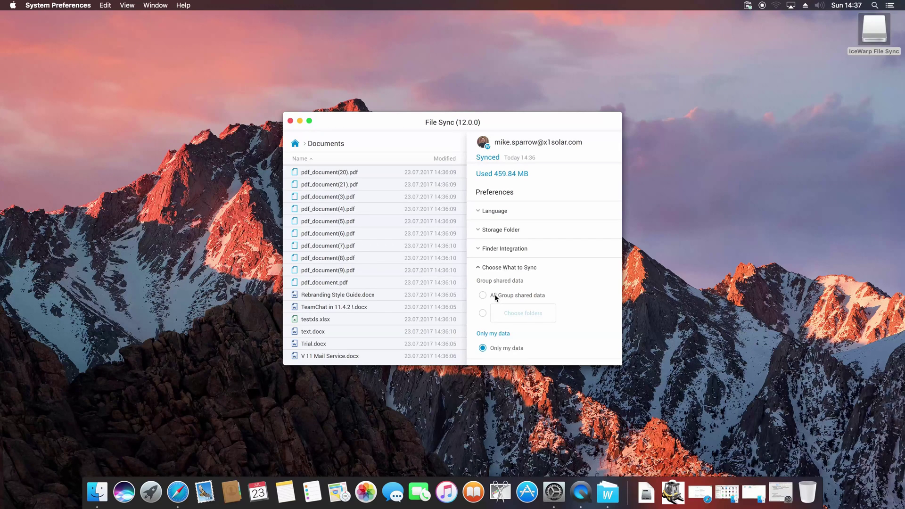
{"action": "left_click", "coordinate": [495, 268]}
{"action": "left_click", "coordinate": [496, 285]}
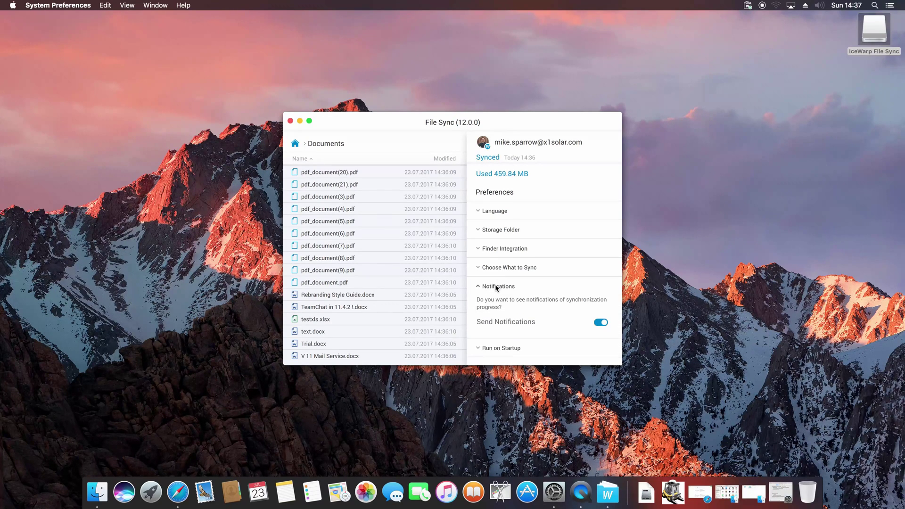
{"action": "left_click", "coordinate": [493, 287]}
{"action": "left_click", "coordinate": [496, 306]}
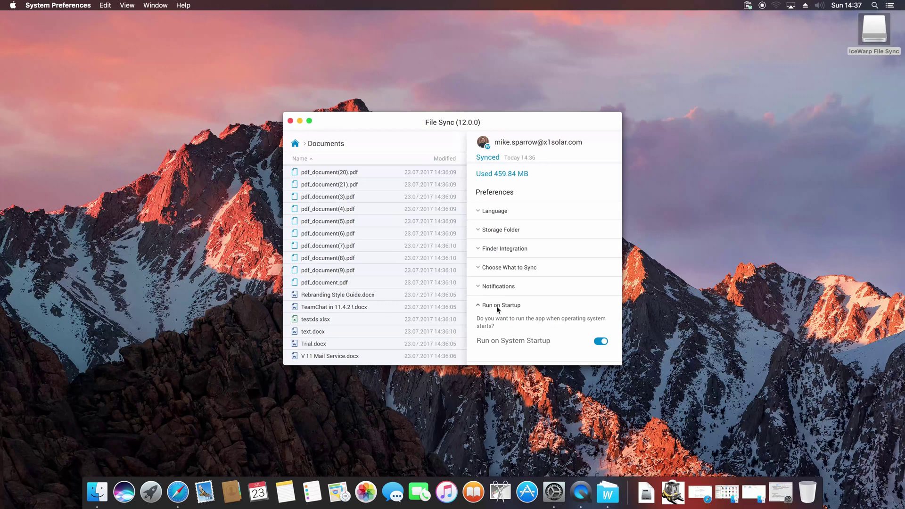
{"action": "left_click", "coordinate": [496, 306]}
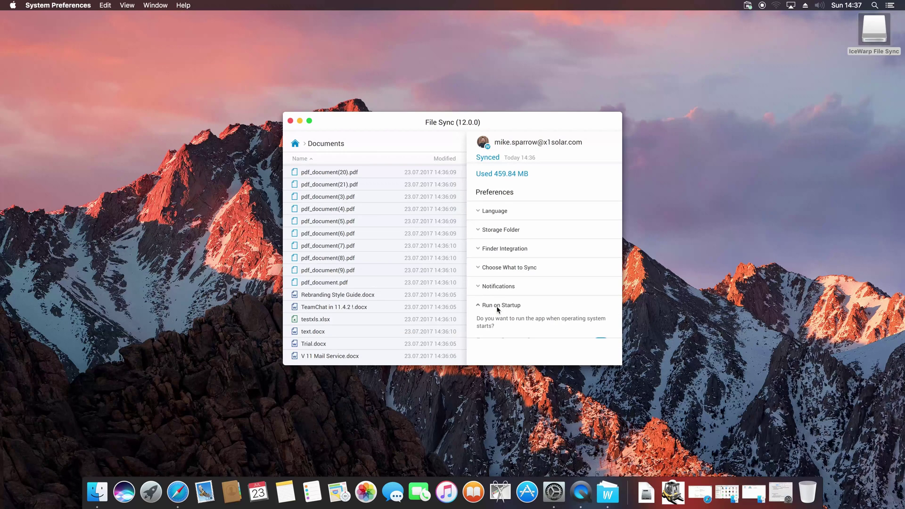
- Close File Sync and browse the synced Documents folder under Finder's IceWarp favorite
{"action": "left_click", "coordinate": [290, 122]}
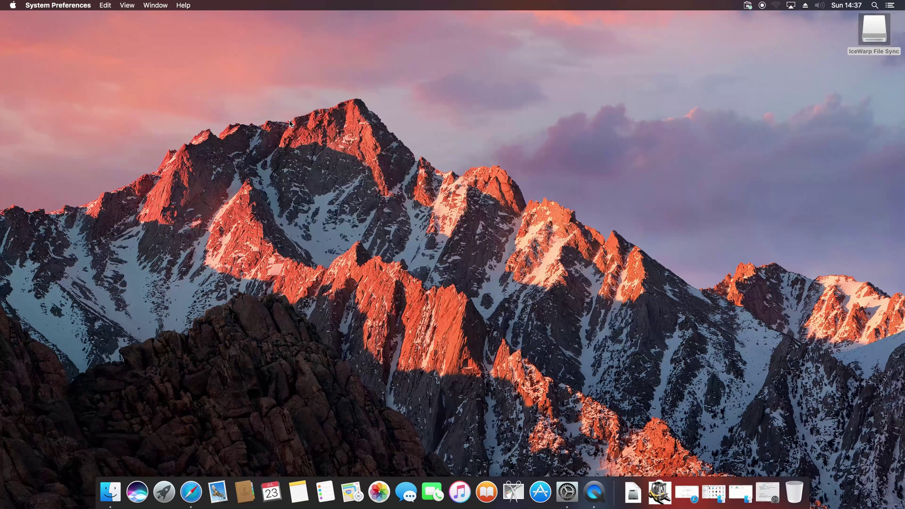
{"action": "left_click", "coordinate": [126, 505]}
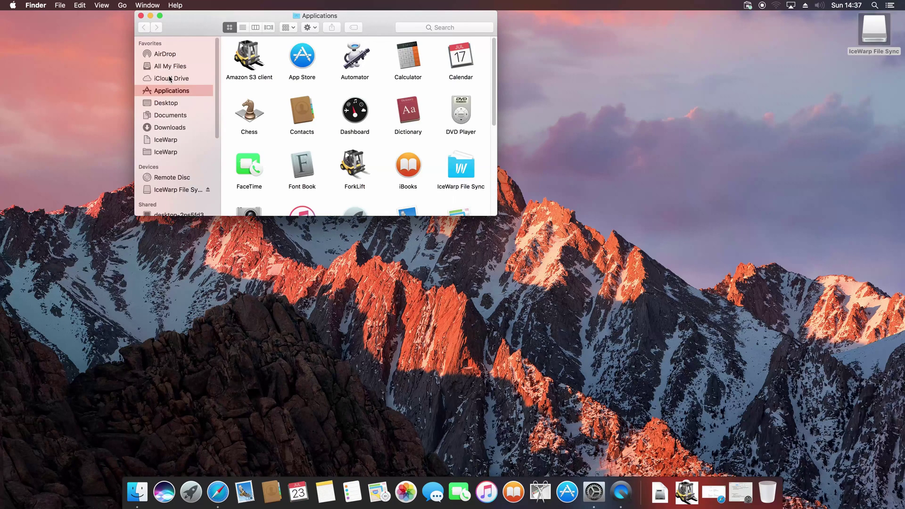
{"action": "left_click", "coordinate": [167, 153]}
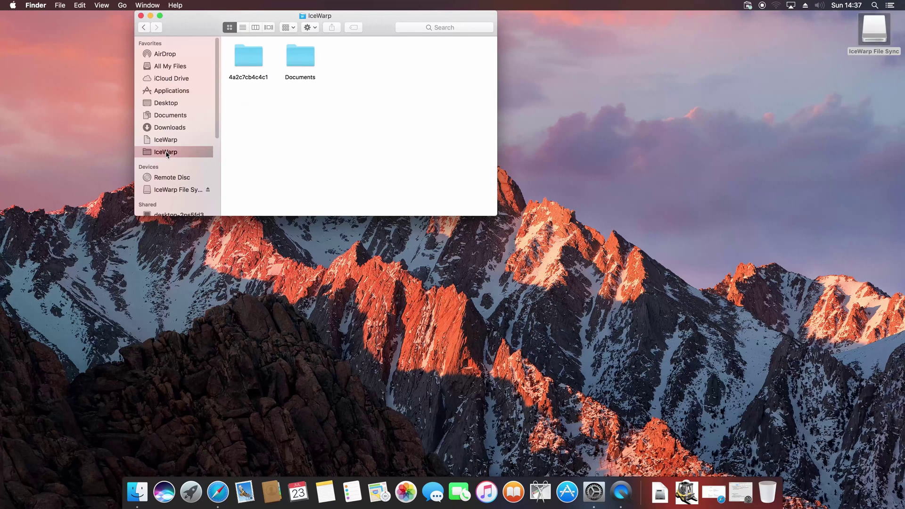
{"action": "double_click", "coordinate": [307, 54]}
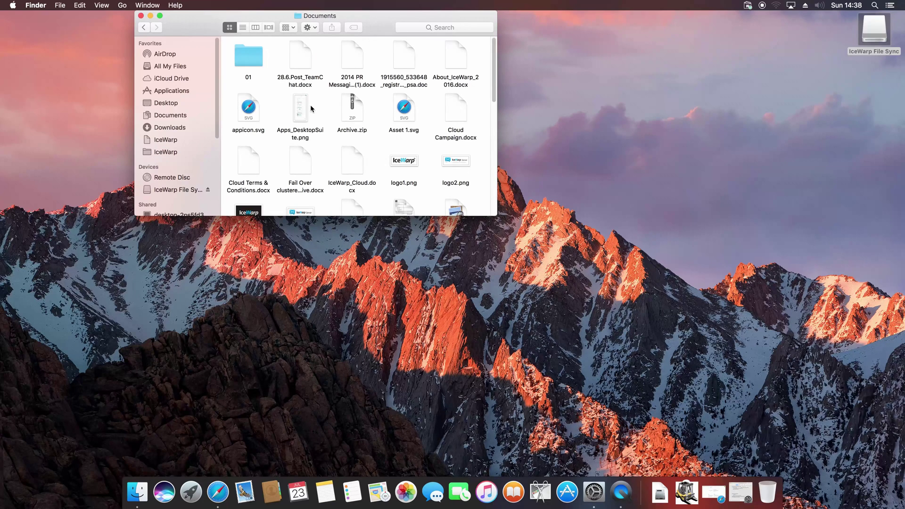
{"action": "scroll", "coordinate": [310, 108], "scroll_direction": "down", "scroll_amount": 3}
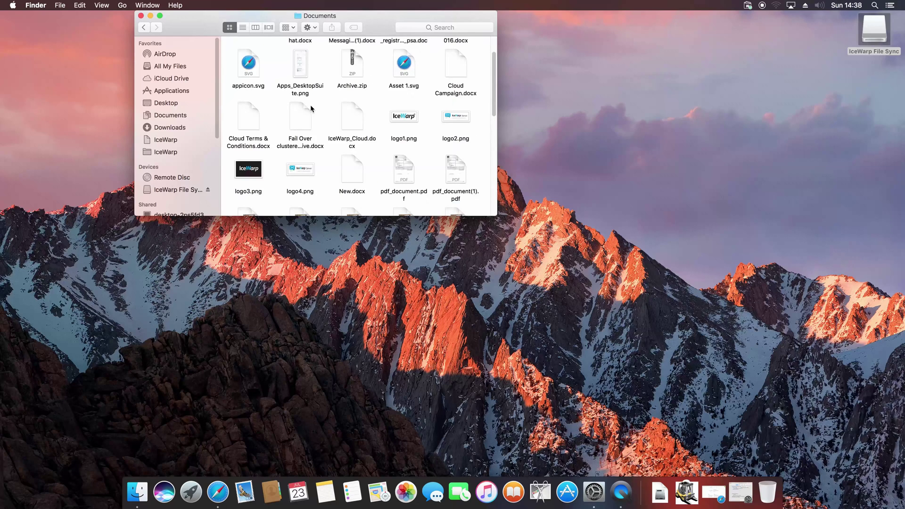